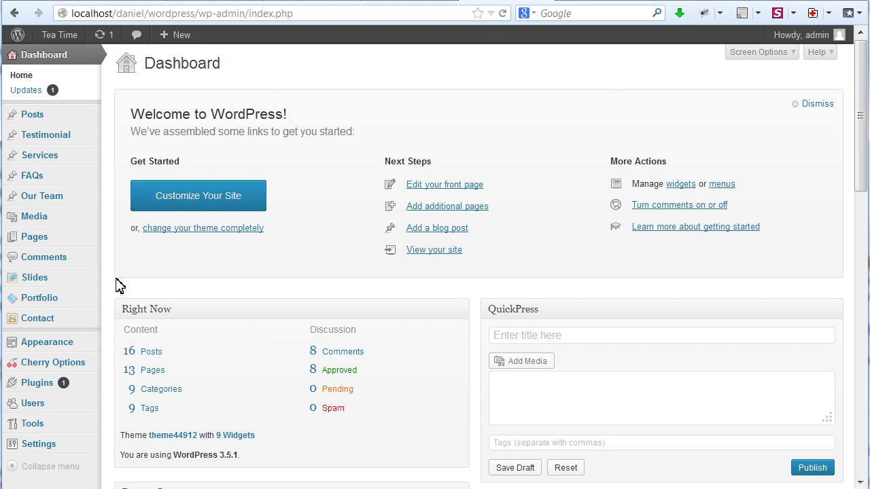
Add a portfolio category named "New Category" with the slug "new" and no parent.
{"action": "mouse_move", "coordinate": [77, 304]}
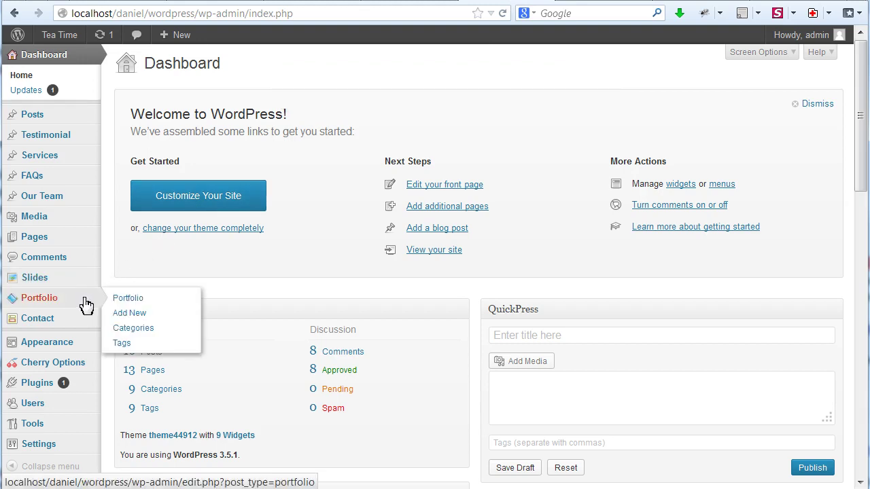
{"action": "left_click", "coordinate": [163, 329]}
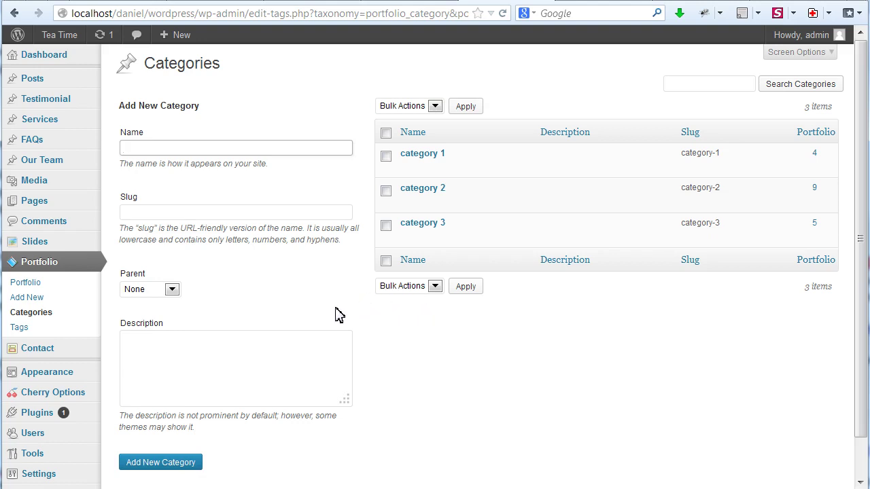
{"action": "left_click", "coordinate": [190, 462]}
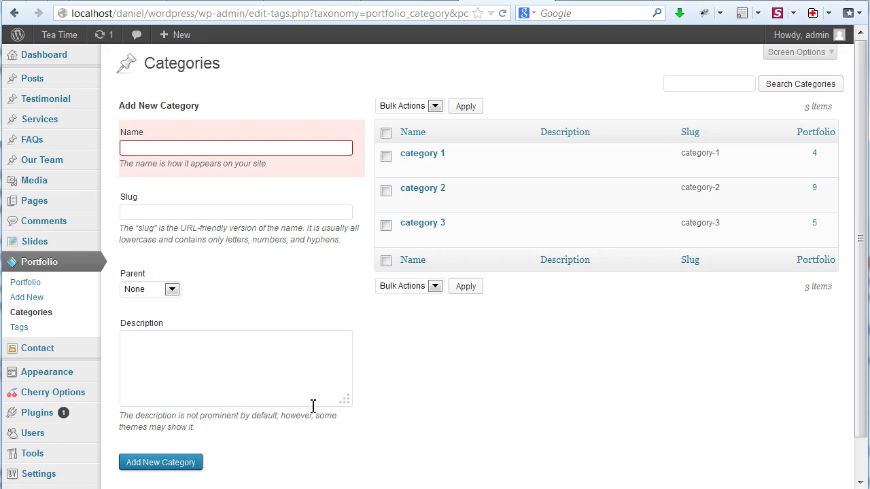
{"action": "left_click", "coordinate": [172, 149]}
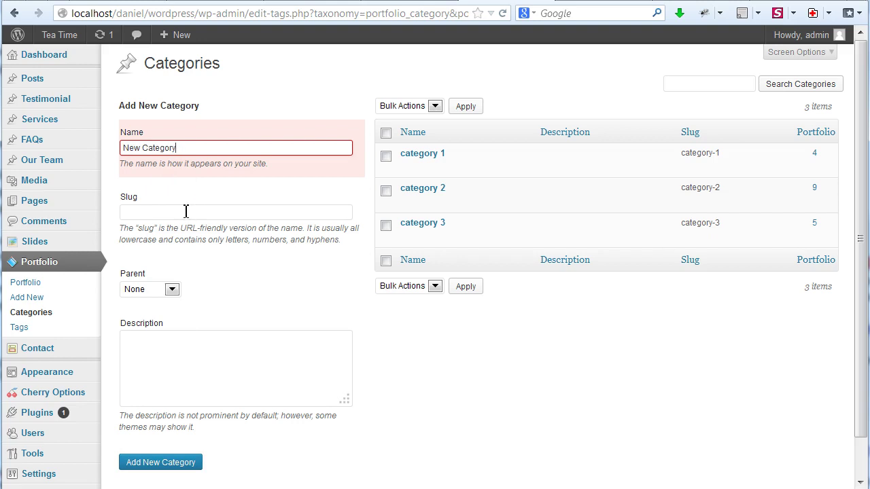
{"action": "left_click", "coordinate": [184, 211]}
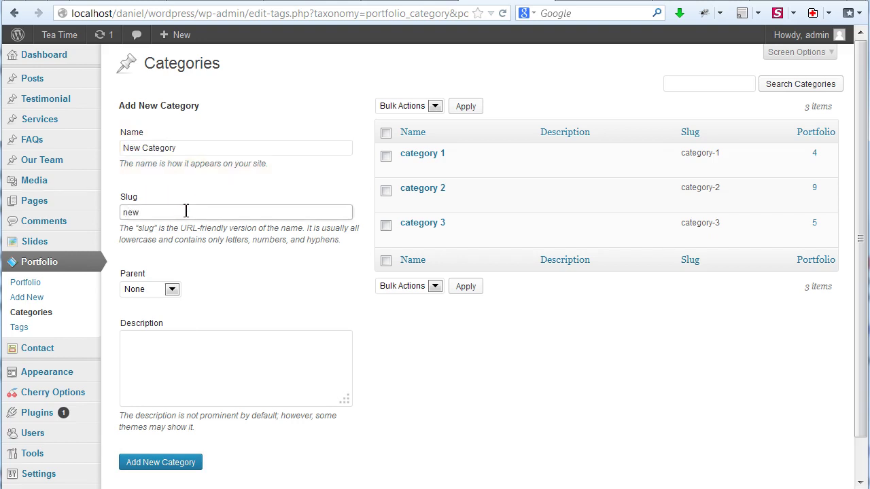
{"action": "type", "text": "new"}
{"action": "left_click", "coordinate": [171, 290]}
{"action": "left_click", "coordinate": [170, 289]}
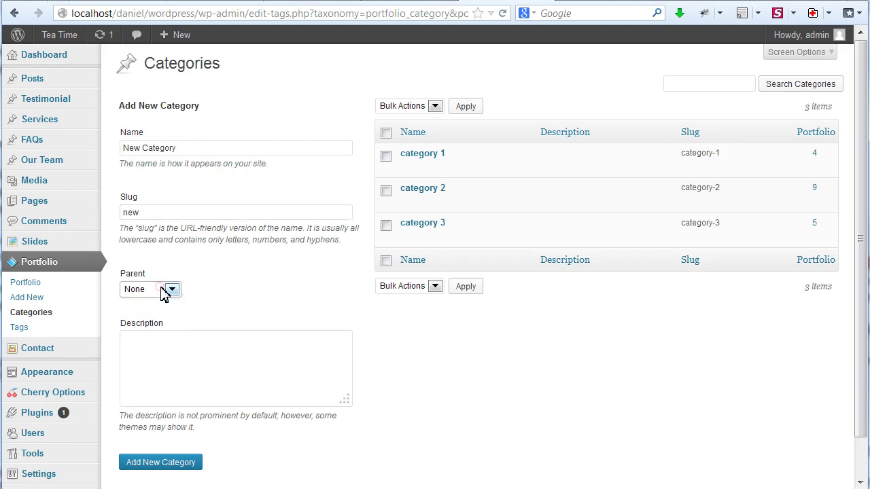
{"action": "left_click", "coordinate": [180, 467]}
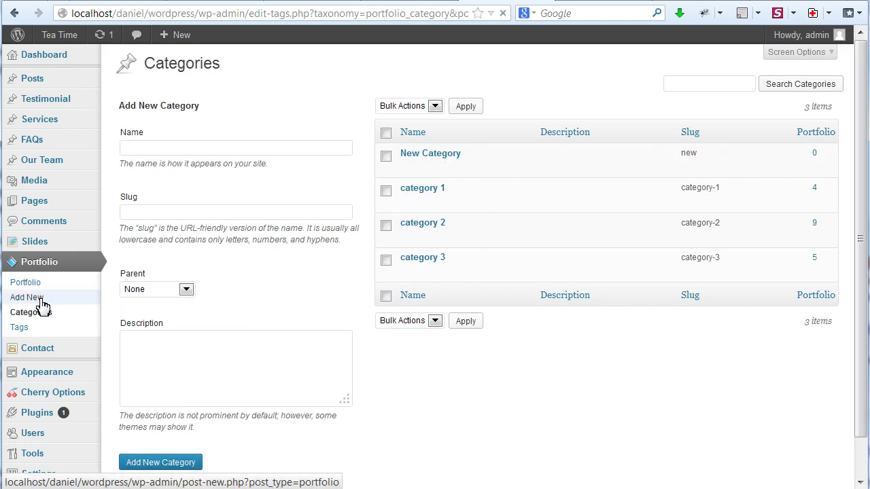
Create a portfolio item titled "New portfolio item 1" and assign it to New Category.
{"action": "left_click", "coordinate": [42, 305]}
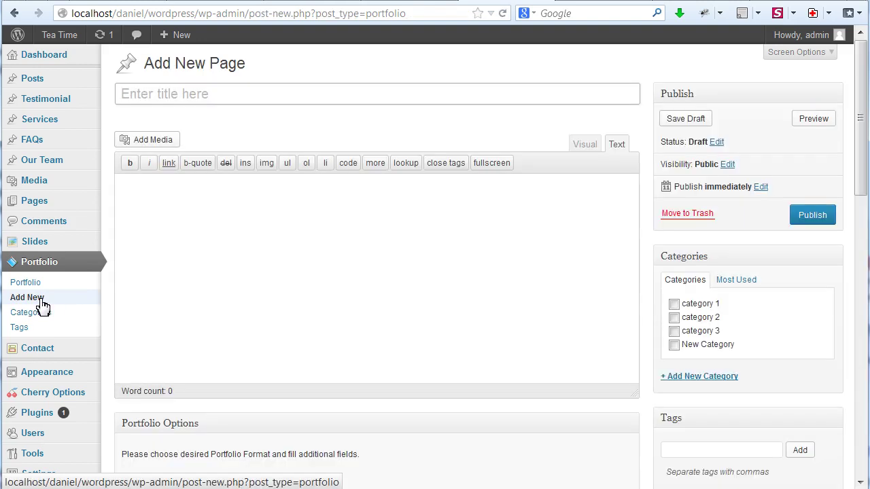
{"action": "type", "text": "New"}
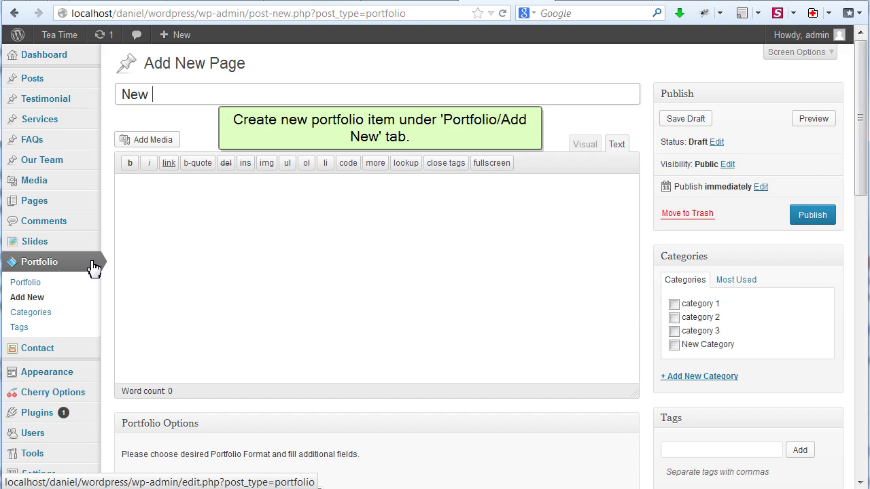
{"action": "type", "text": "portfolio "}
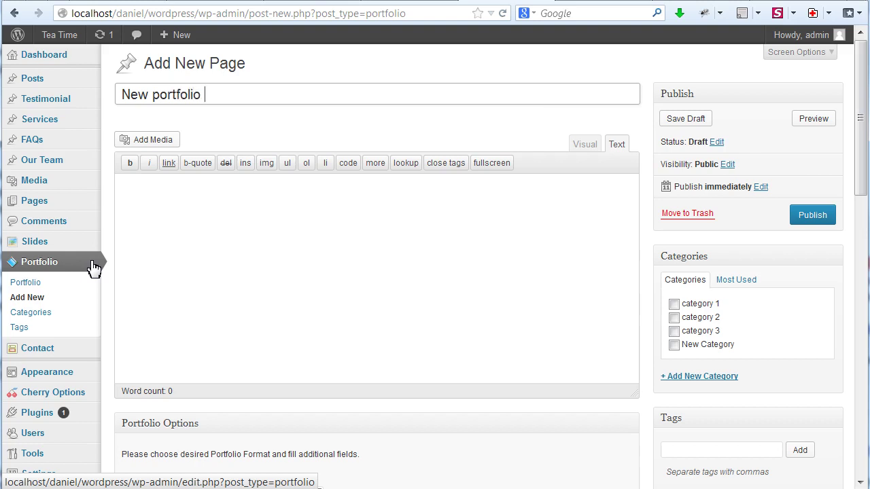
{"action": "type", "text": "item 1"}
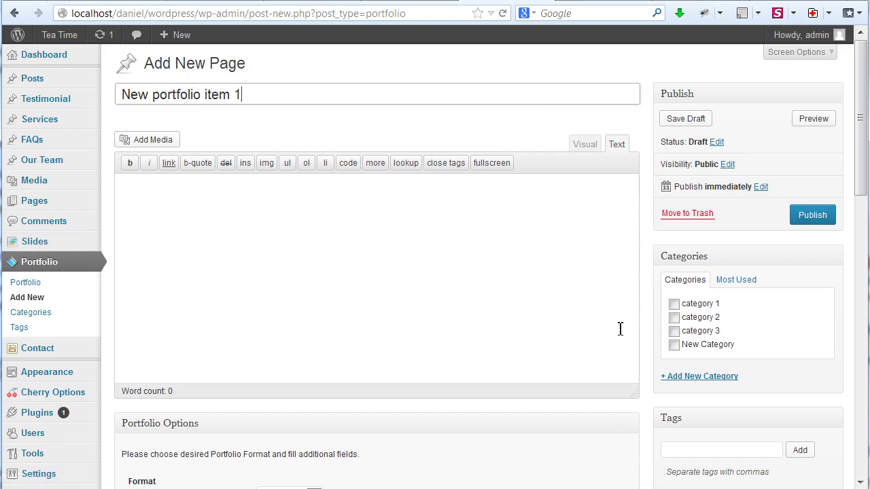
{"action": "left_click", "coordinate": [674, 344]}
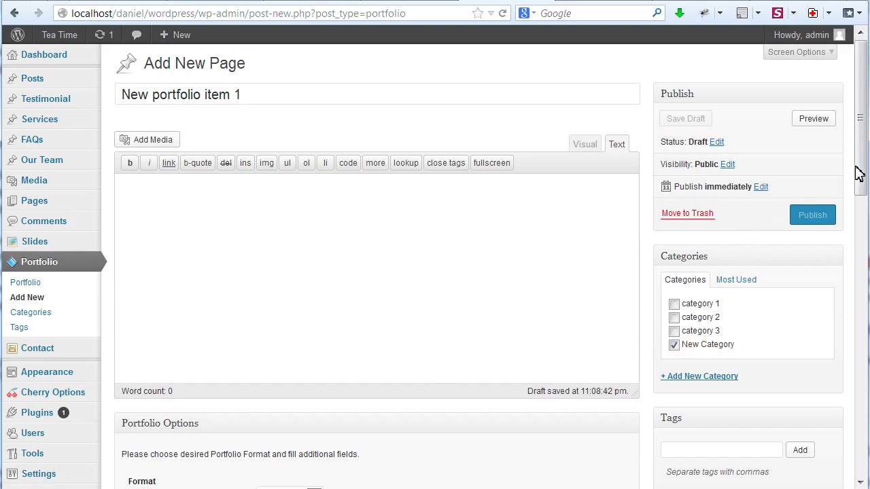
Set the media library's first picture, the tea glass with lemon slices, as the item's featured image.
{"action": "left_click_drag", "start_coordinate": [863, 168], "coordinate": [861, 219]}
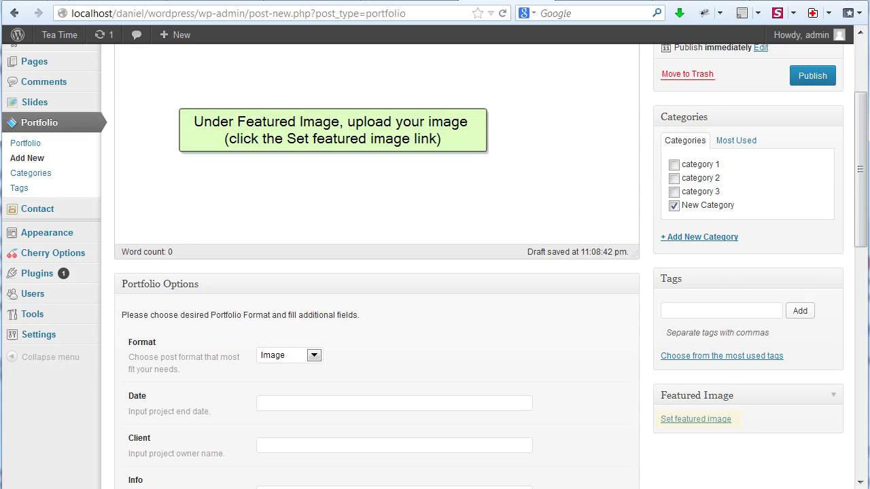
{"action": "left_click", "coordinate": [720, 423]}
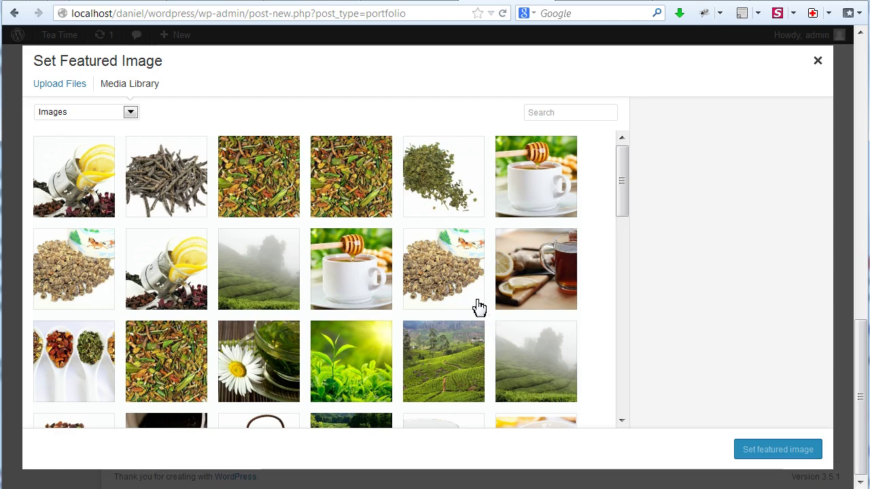
{"action": "left_click", "coordinate": [92, 187]}
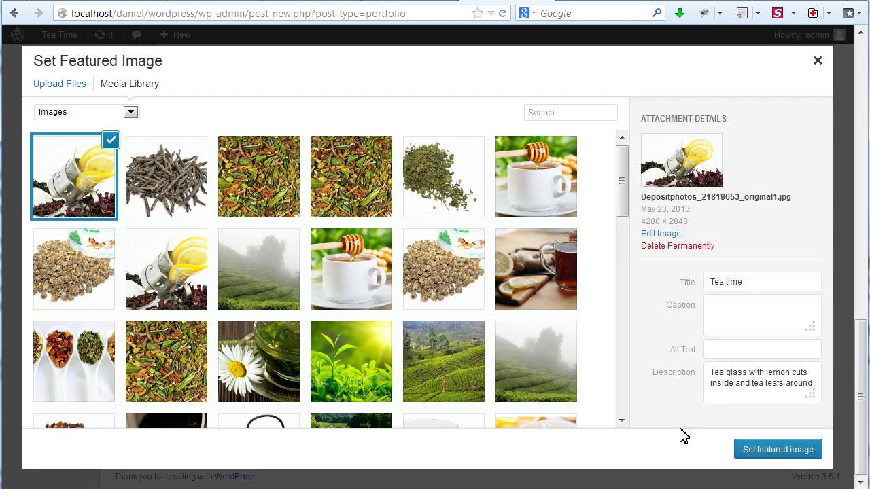
{"action": "left_click", "coordinate": [778, 450]}
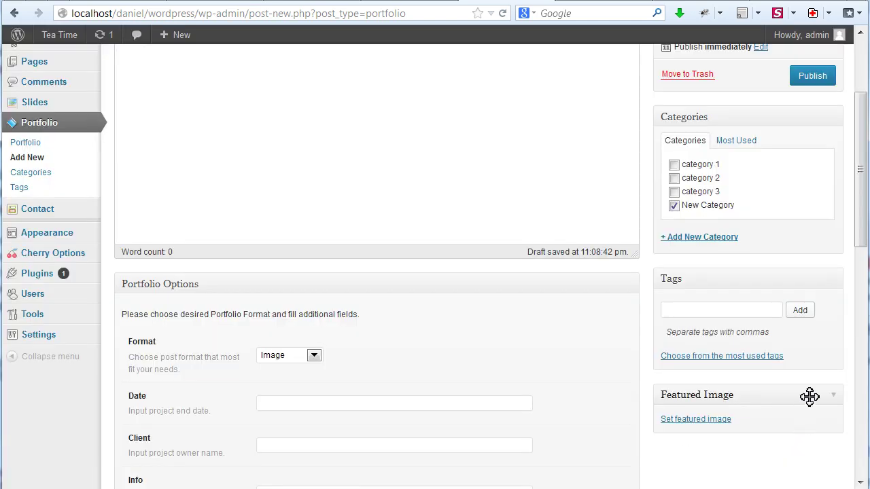
Keep the portfolio format as Image and set Enable Lightbox to Yes in the image settings.
{"action": "left_click_drag", "start_coordinate": [863, 237], "coordinate": [863, 291]}
{"action": "left_click", "coordinate": [309, 223]}
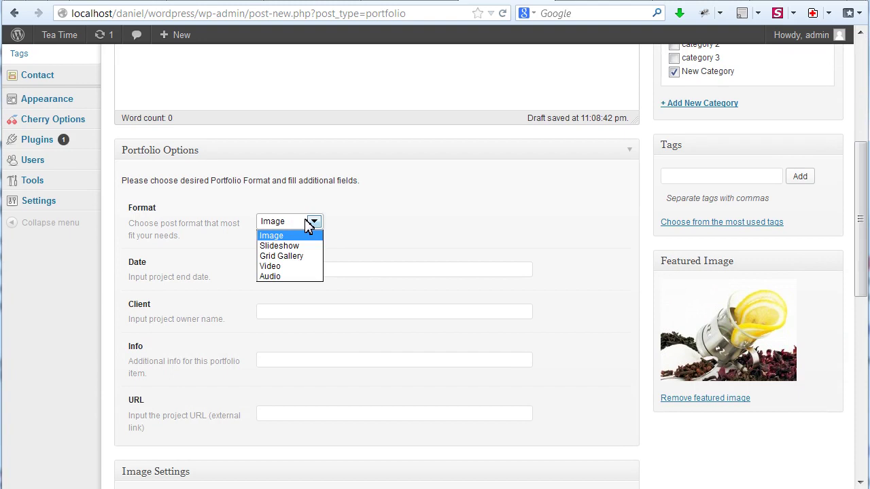
{"action": "left_click", "coordinate": [309, 224]}
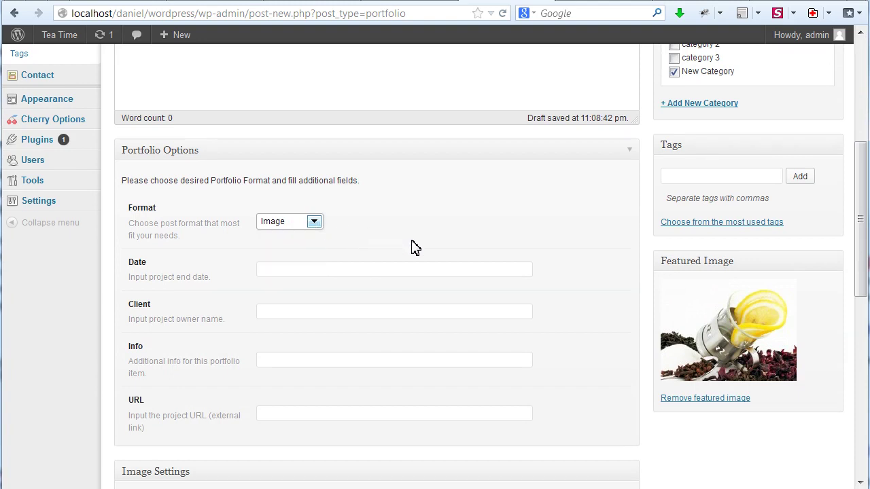
{"action": "scroll", "coordinate": [583, 323], "scroll_direction": "down", "scroll_amount": 5}
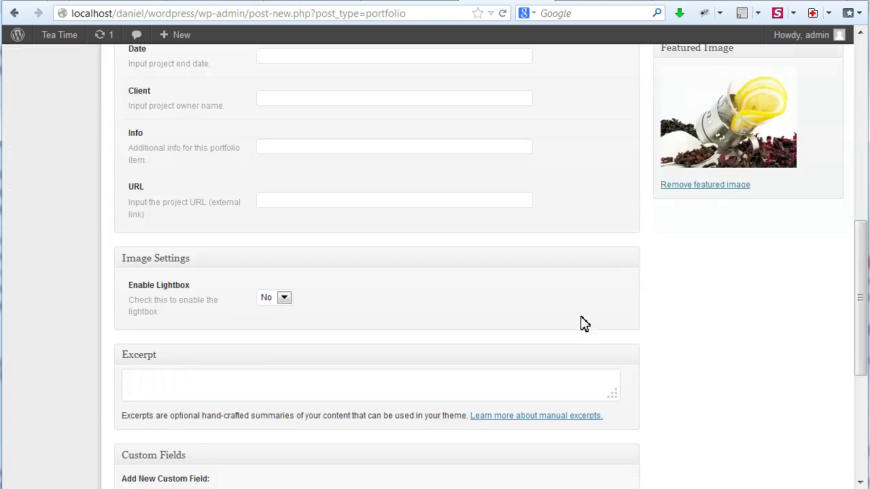
{"action": "left_click", "coordinate": [284, 184]}
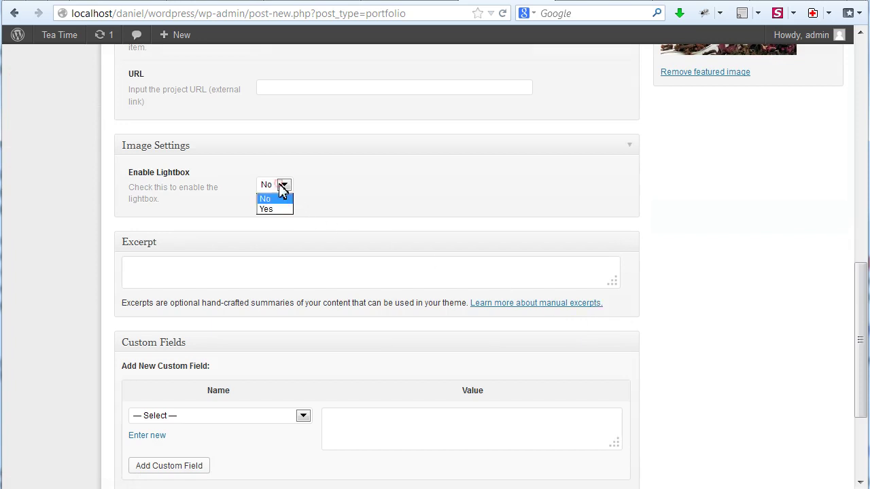
{"action": "left_click", "coordinate": [280, 210]}
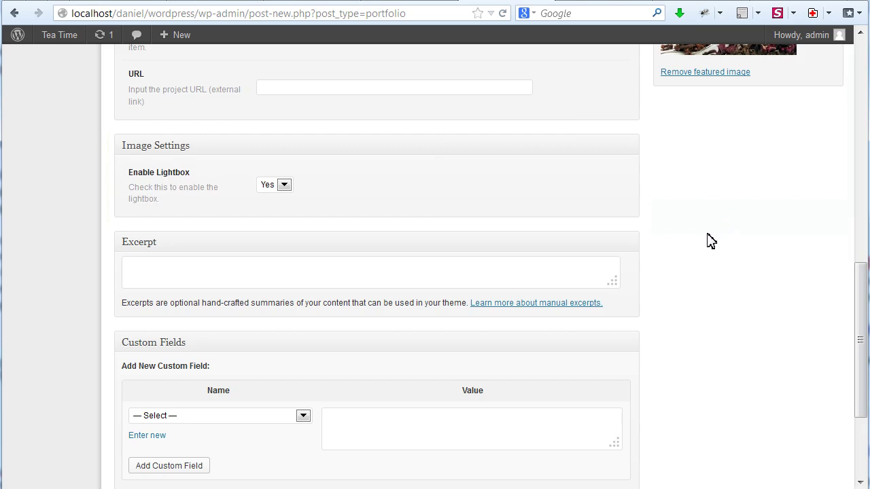
Publish the portfolio item "New portfolio item 1" without adding a custom field.
{"action": "left_click", "coordinate": [303, 416]}
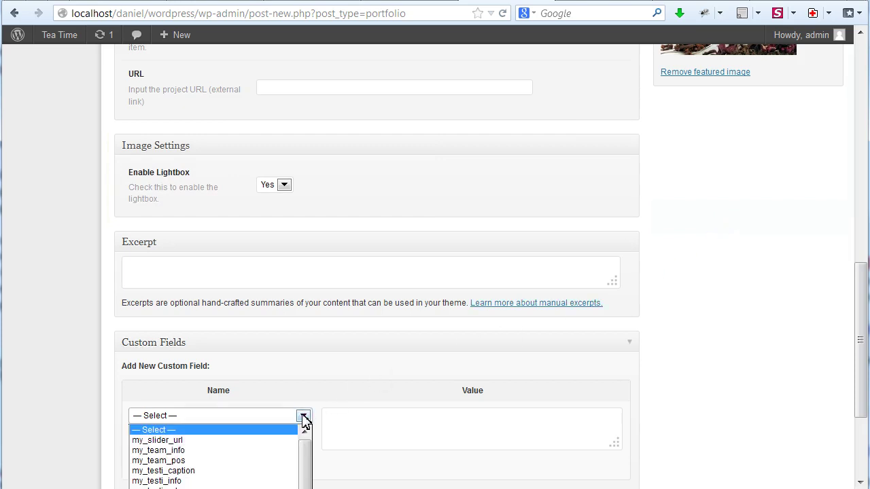
{"action": "left_click", "coordinate": [303, 416]}
{"action": "scroll", "coordinate": [862, 365], "scroll_direction": "down", "scroll_amount": 2}
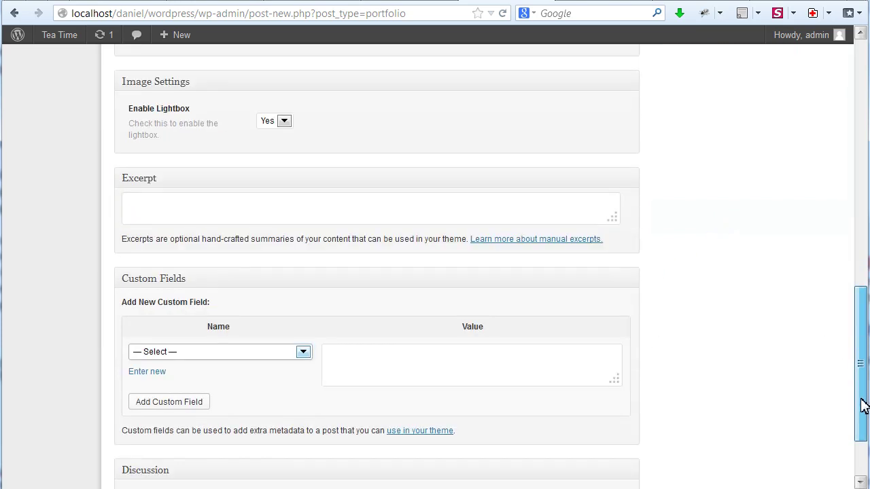
{"action": "left_click_drag", "start_coordinate": [863, 406], "coordinate": [860, 164]}
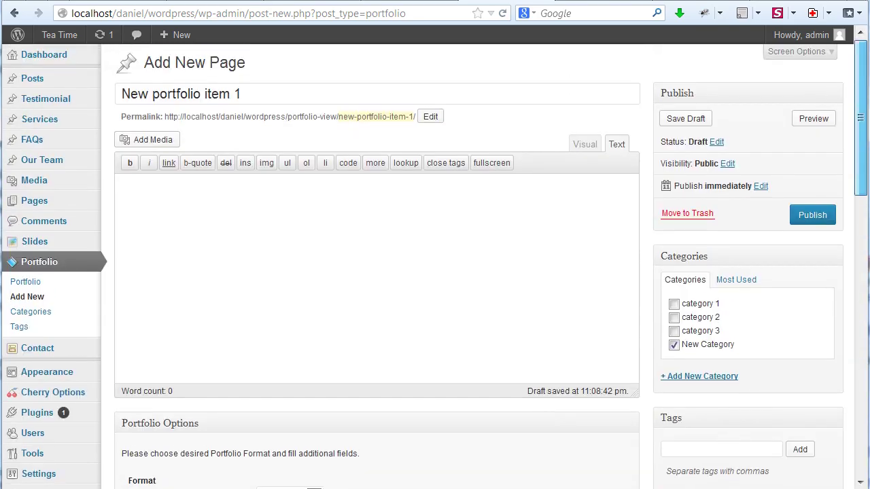
{"action": "left_click", "coordinate": [816, 224]}
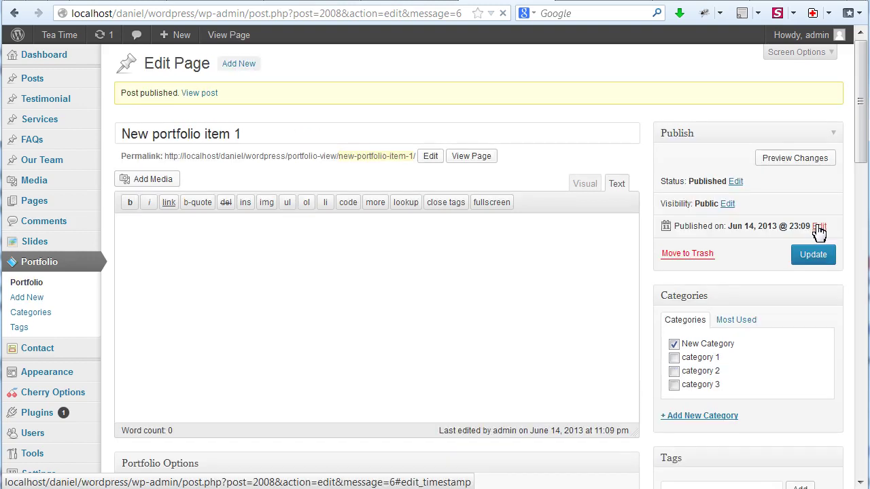
Create another portfolio item titled "New portfolio item 2" and assign it to New Category.
{"action": "left_click", "coordinate": [58, 307]}
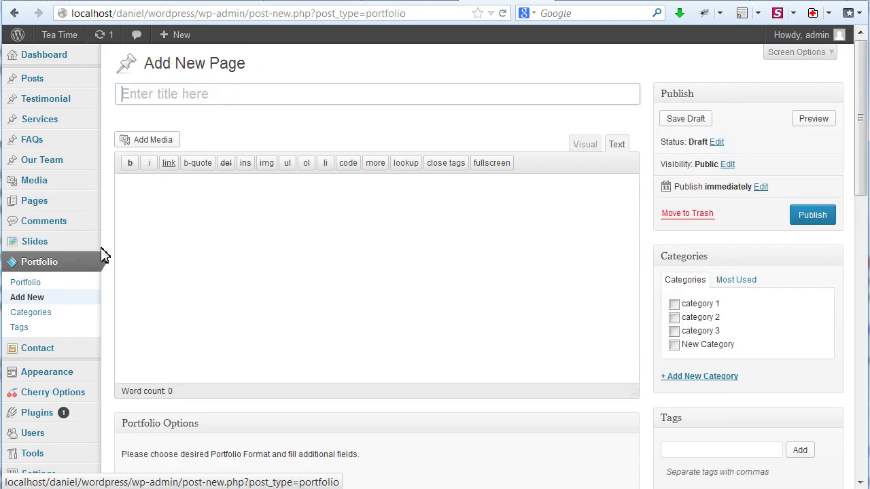
{"action": "left_click", "coordinate": [211, 93]}
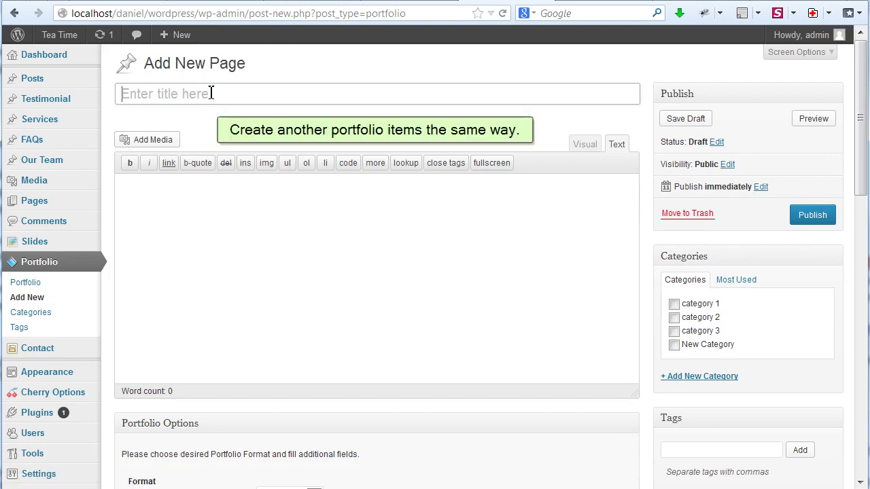
{"action": "type", "text": "New portfoli"}
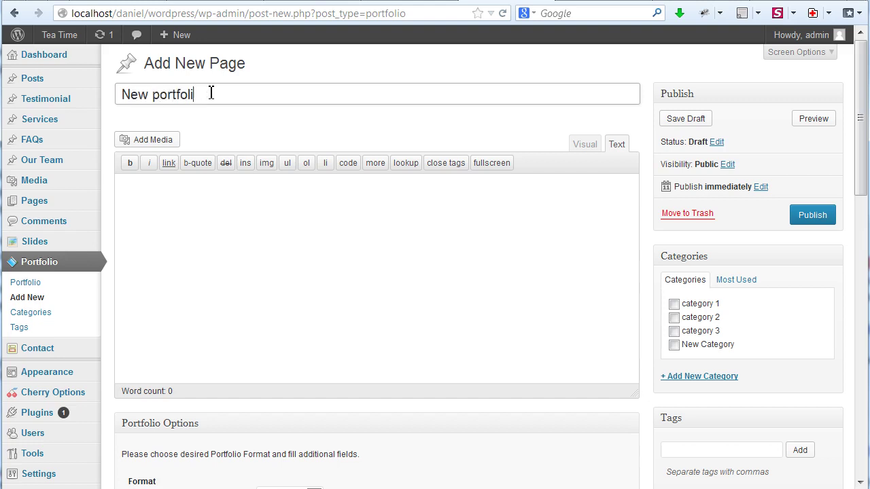
{"action": "type", "text": "o item 2"}
{"action": "left_click", "coordinate": [673, 344]}
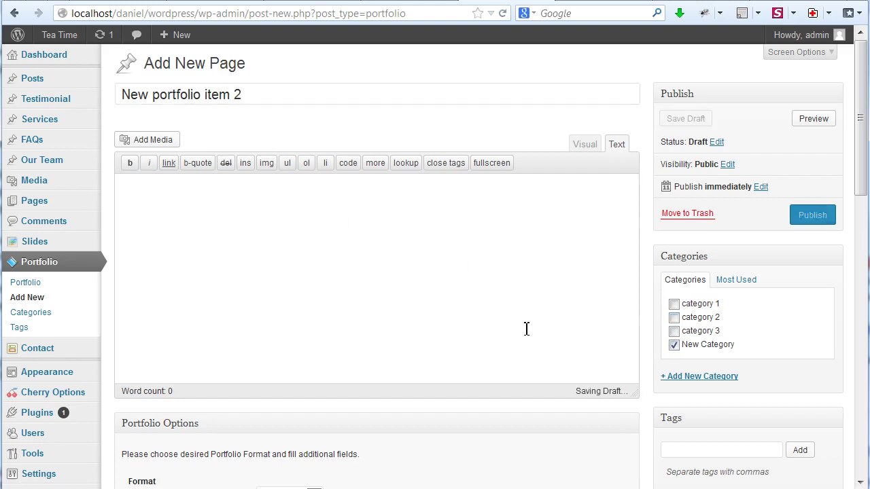
Set the white teacup with a honey dipper from the media library as the second item's featured image.
{"action": "left_click_drag", "start_coordinate": [860, 188], "coordinate": [861, 282]}
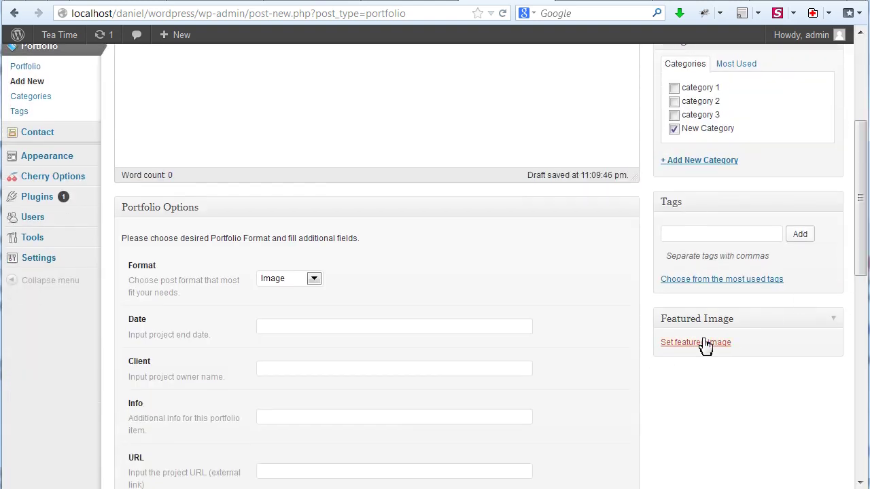
{"action": "left_click", "coordinate": [706, 345]}
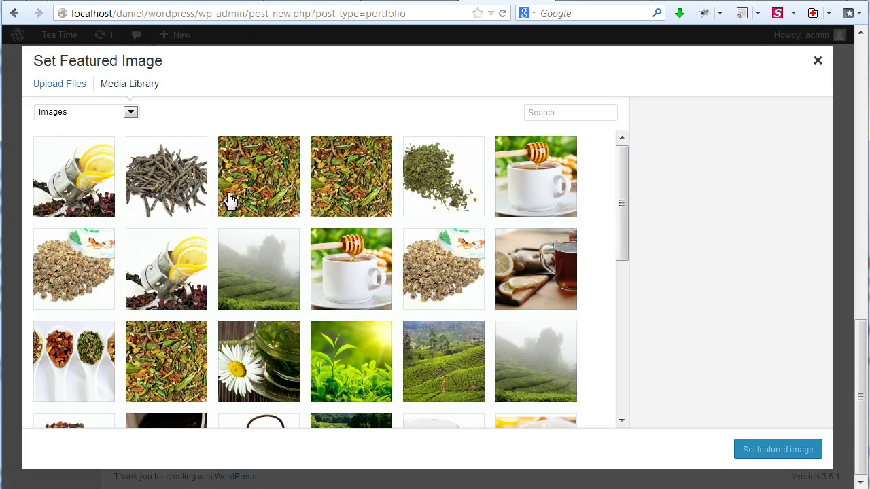
{"action": "left_click", "coordinate": [343, 269]}
{"action": "left_click", "coordinate": [767, 453]}
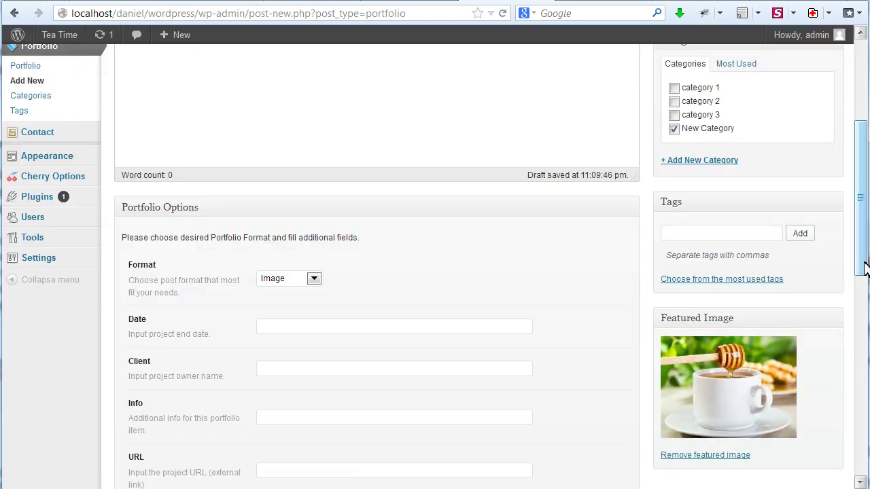
Set Enable Lightbox to Yes for "New portfolio item 2" and publish the item.
{"action": "left_click_drag", "start_coordinate": [865, 268], "coordinate": [849, 360]}
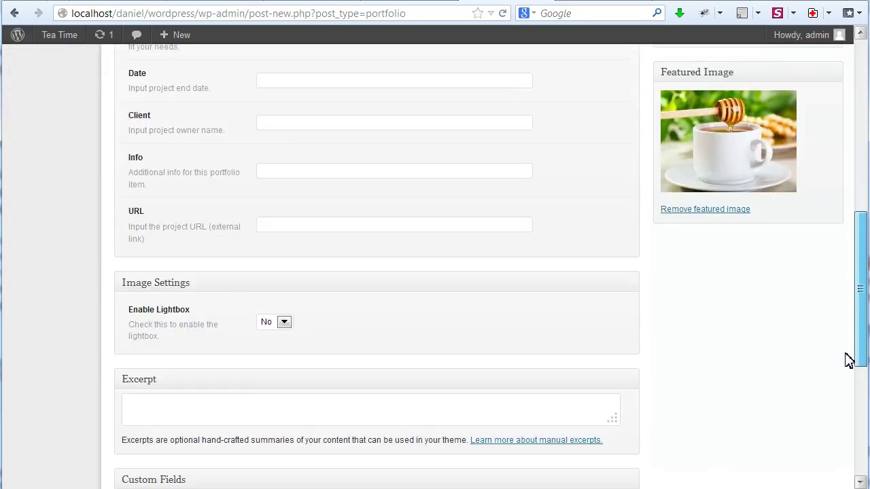
{"action": "left_click", "coordinate": [276, 322]}
{"action": "left_click", "coordinate": [273, 348]}
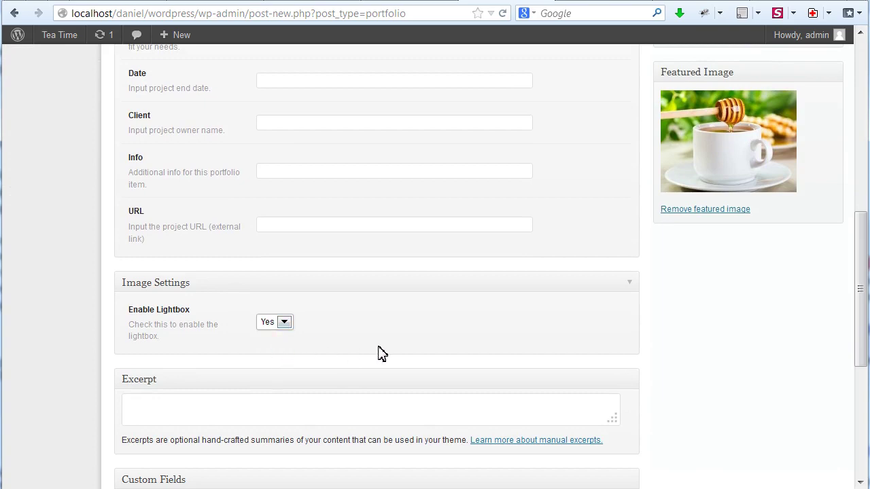
{"action": "left_click_drag", "start_coordinate": [864, 345], "coordinate": [860, 190]}
{"action": "left_click", "coordinate": [819, 163]}
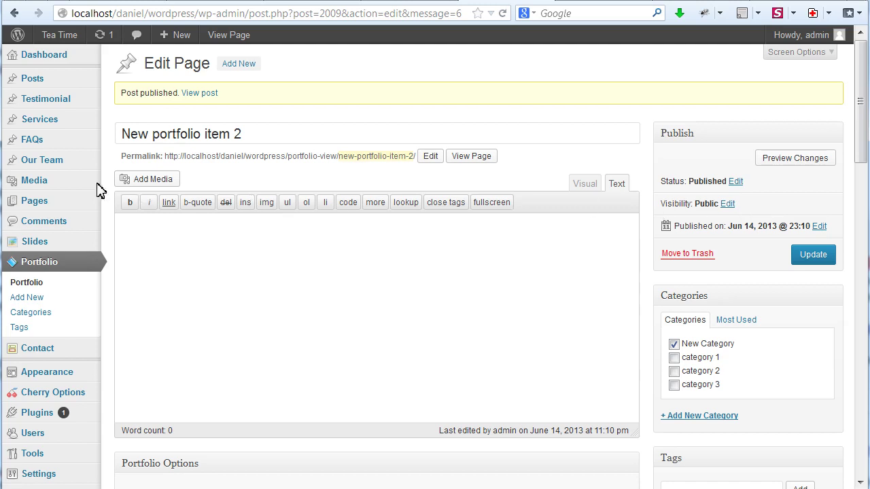
Create a new page titled "New Portfolio Page" and keep it without a parent page.
{"action": "mouse_move", "coordinate": [71, 205]}
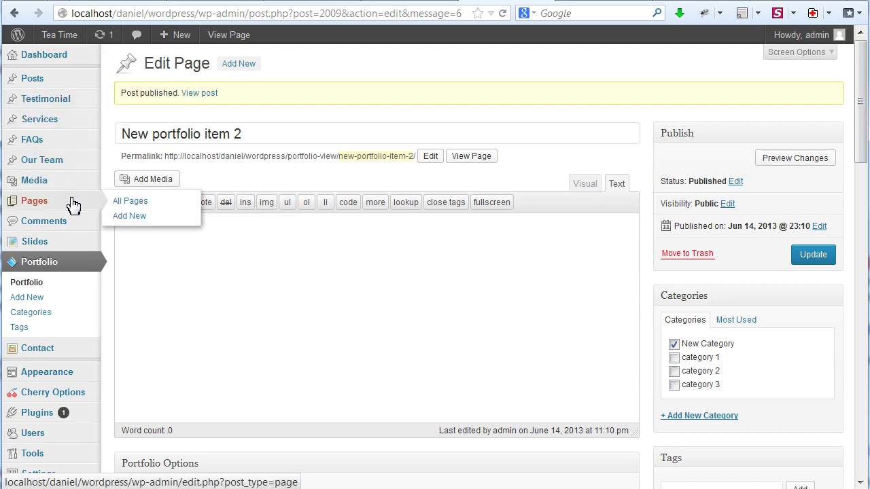
{"action": "left_click", "coordinate": [131, 217]}
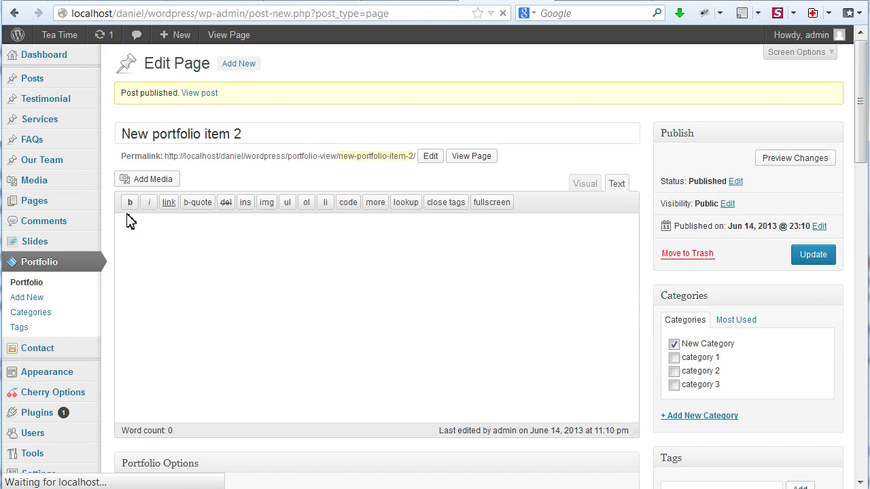
{"action": "left_click", "coordinate": [192, 102]}
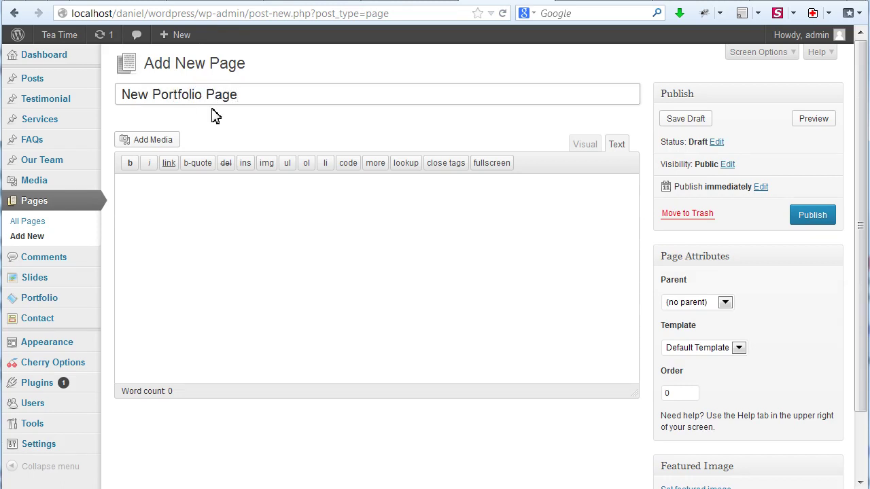
{"action": "left_click", "coordinate": [691, 307]}
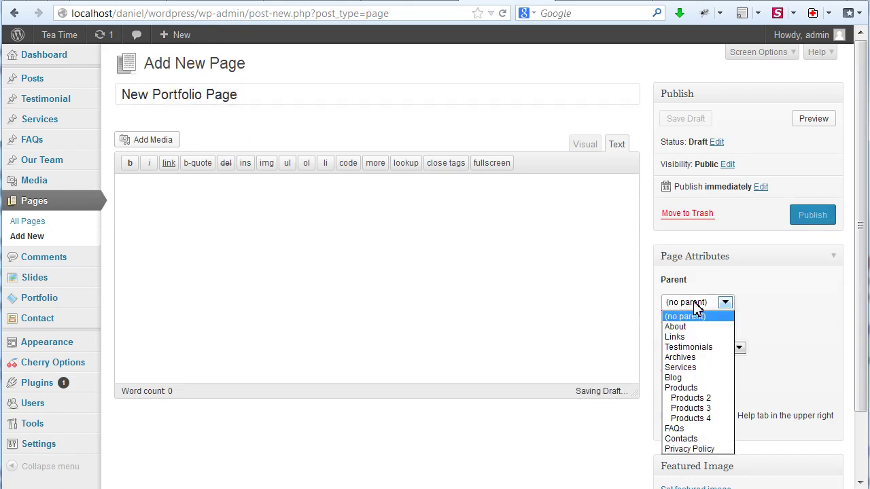
{"action": "left_click", "coordinate": [694, 303]}
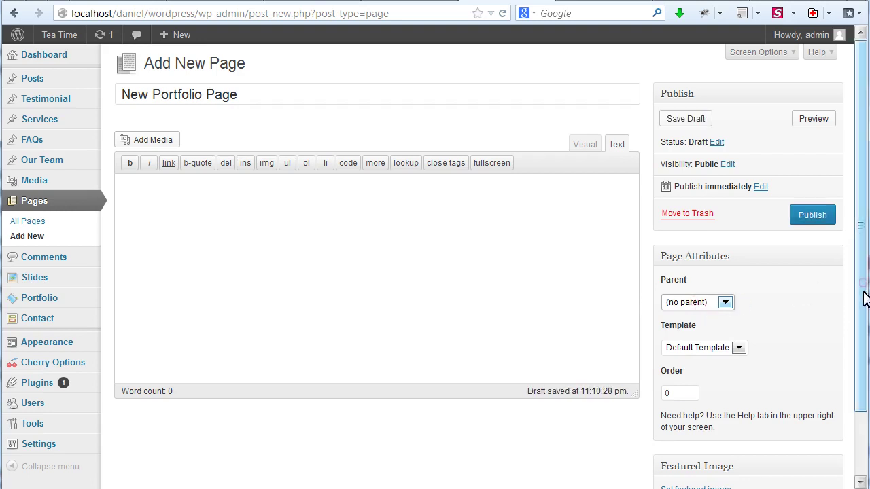
Assign the "Filter Folio 2 cols" template to the new portfolio page.
{"action": "scroll", "coordinate": [864, 299], "scroll_direction": "down", "scroll_amount": 1}
{"action": "left_click", "coordinate": [738, 314]}
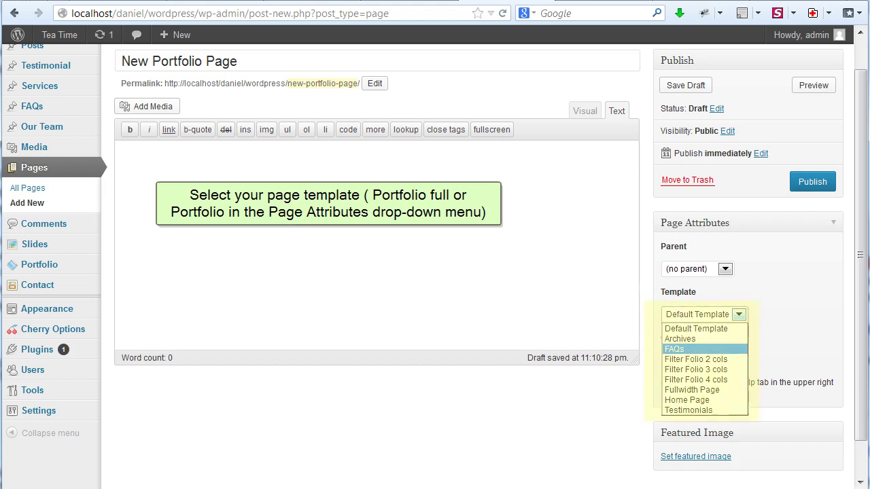
{"action": "left_click", "coordinate": [732, 360]}
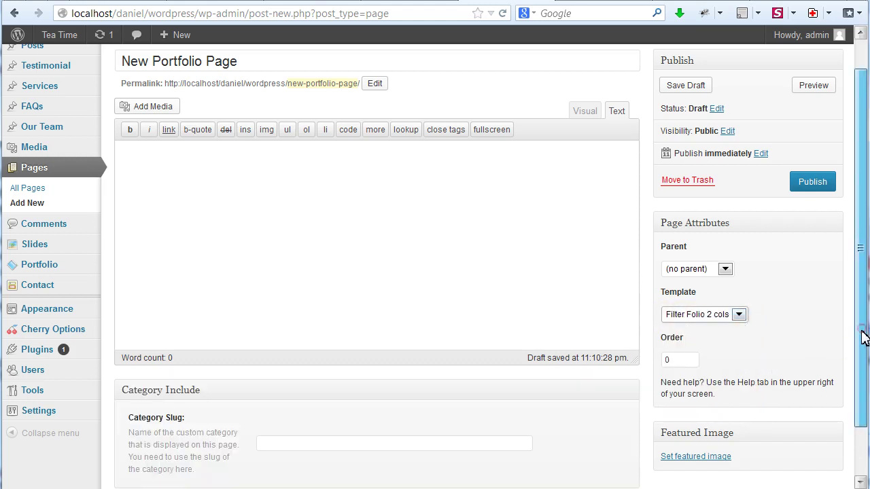
Open the portfolio categories in a separate browser tab and copy New Category's slug, "new".
{"action": "left_click_drag", "start_coordinate": [860, 335], "coordinate": [862, 359]}
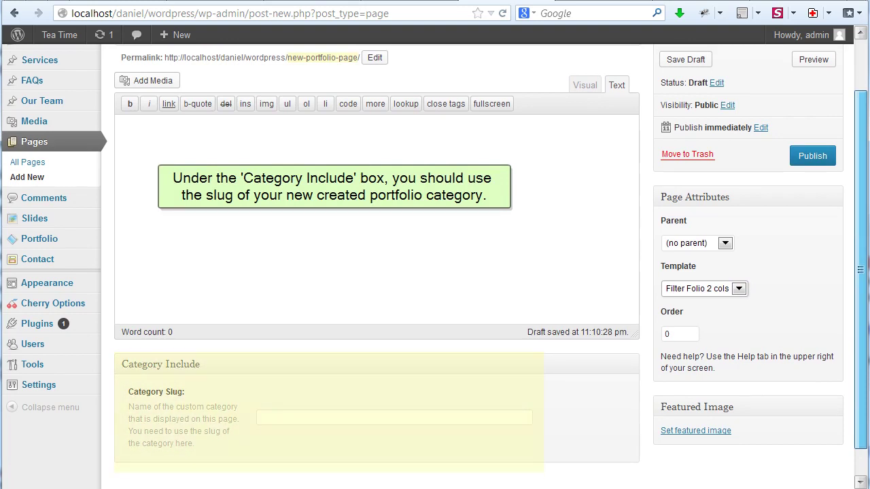
{"action": "scroll", "coordinate": [860, 365], "scroll_direction": "down", "scroll_amount": 1}
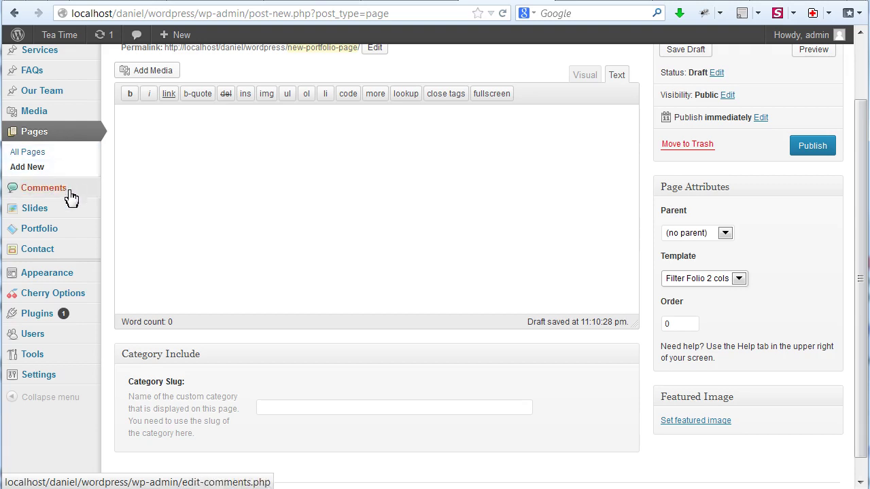
{"action": "mouse_move", "coordinate": [68, 231]}
{"action": "left_click", "coordinate": [148, 265]}
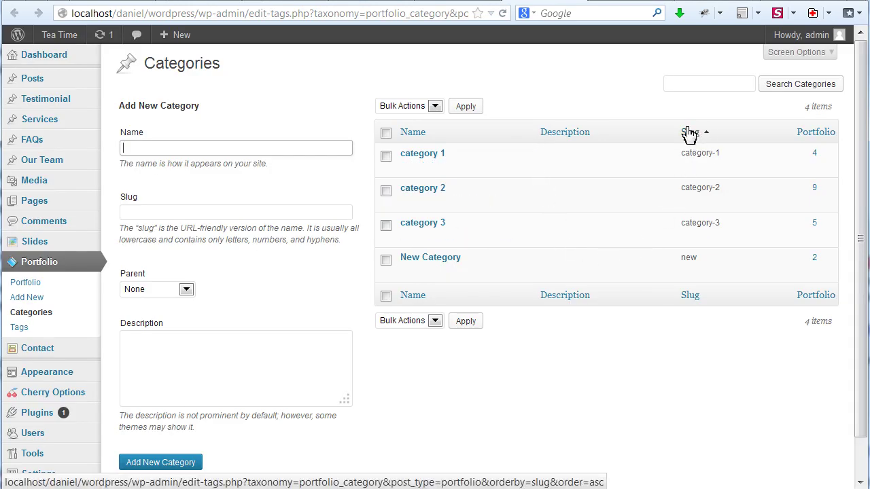
{"action": "double_click", "coordinate": [688, 261]}
{"action": "right_click", "coordinate": [687, 265]}
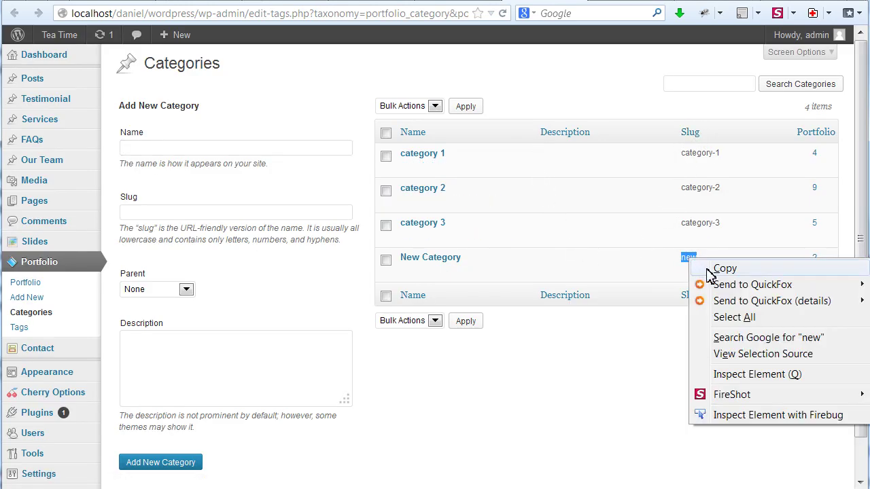
{"action": "left_click", "coordinate": [716, 271]}
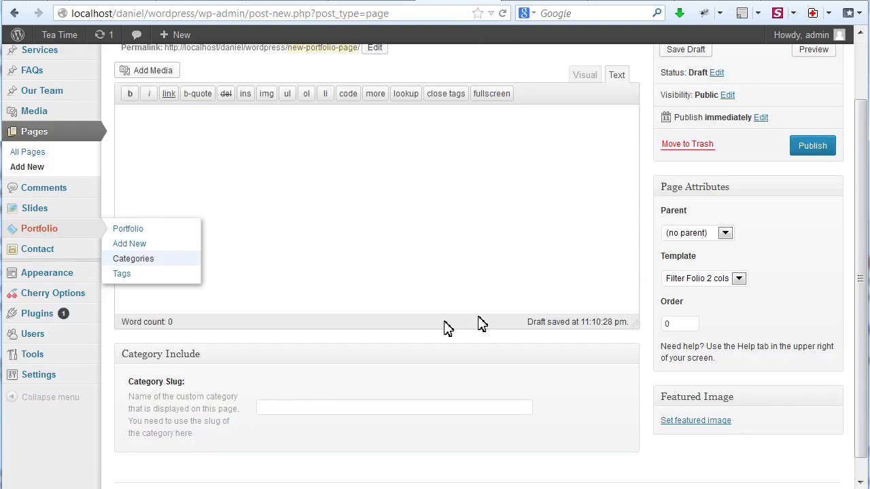
Paste "new" as the Category Slug to include on the portfolio page, and publish the page.
{"action": "left_click", "coordinate": [278, 408]}
{"action": "right_click", "coordinate": [279, 408]}
{"action": "left_click", "coordinate": [293, 470]}
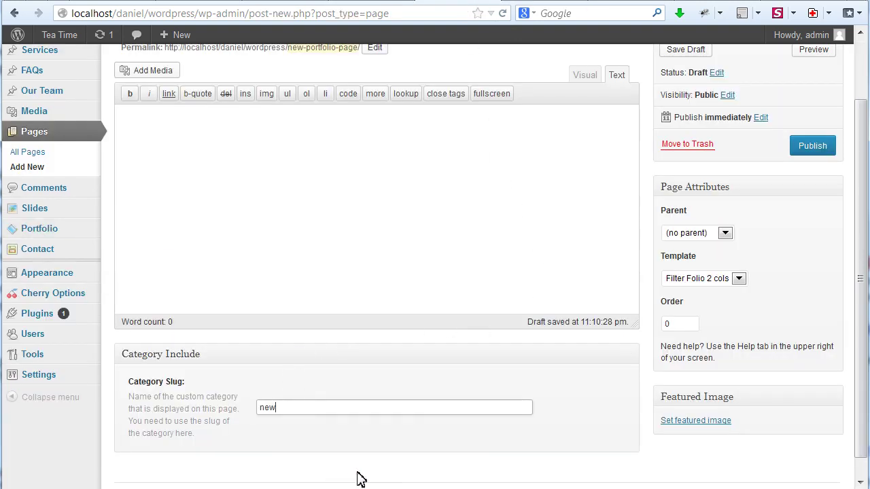
{"action": "left_click", "coordinate": [811, 149]}
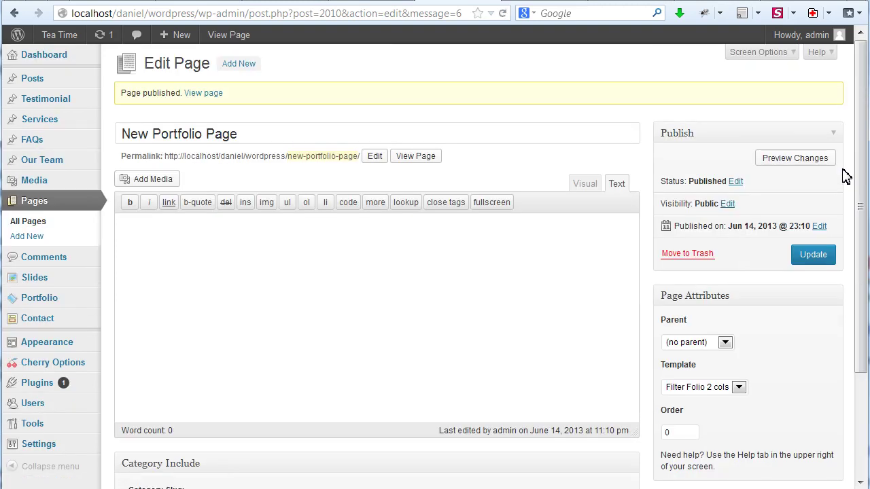
Add New Portfolio Page to the site's Header Menu as a top-level item.
{"action": "mouse_move", "coordinate": [88, 339]}
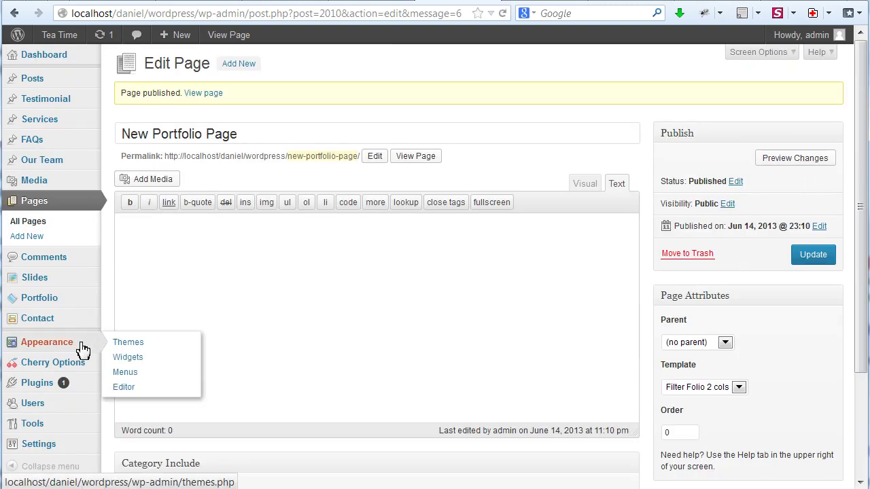
{"action": "left_click", "coordinate": [140, 378]}
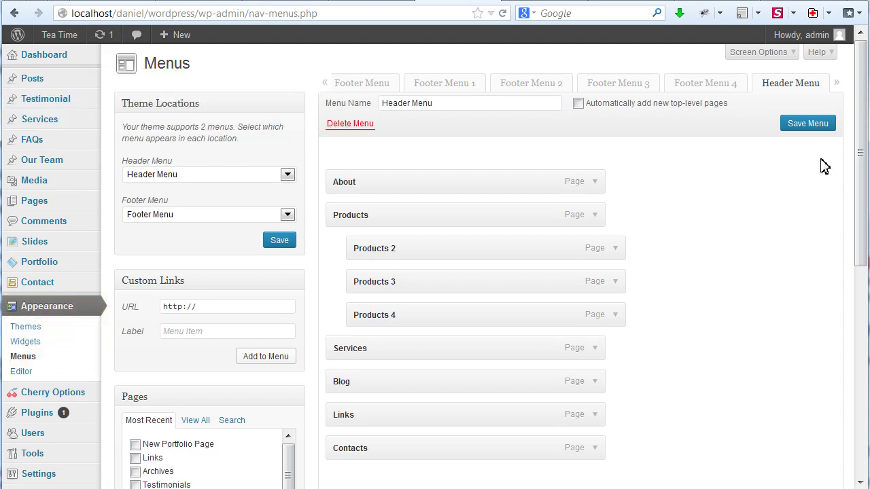
{"action": "left_click_drag", "start_coordinate": [864, 174], "coordinate": [849, 279]}
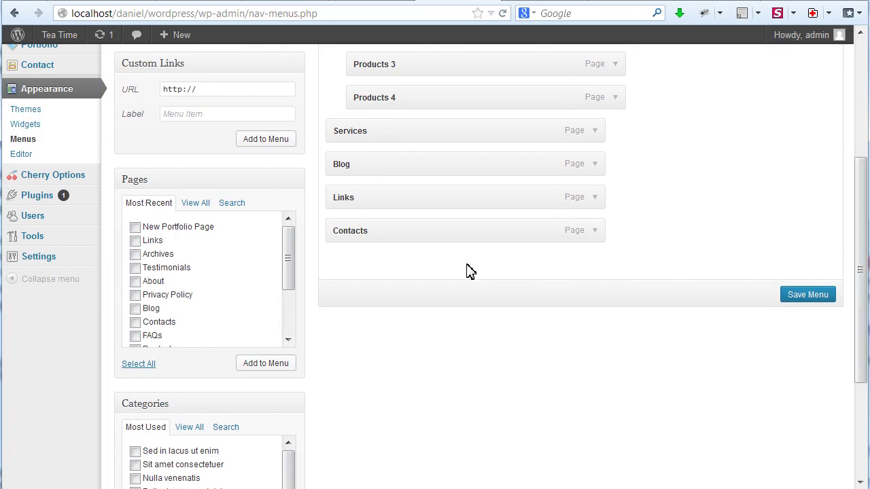
{"action": "left_click", "coordinate": [135, 227]}
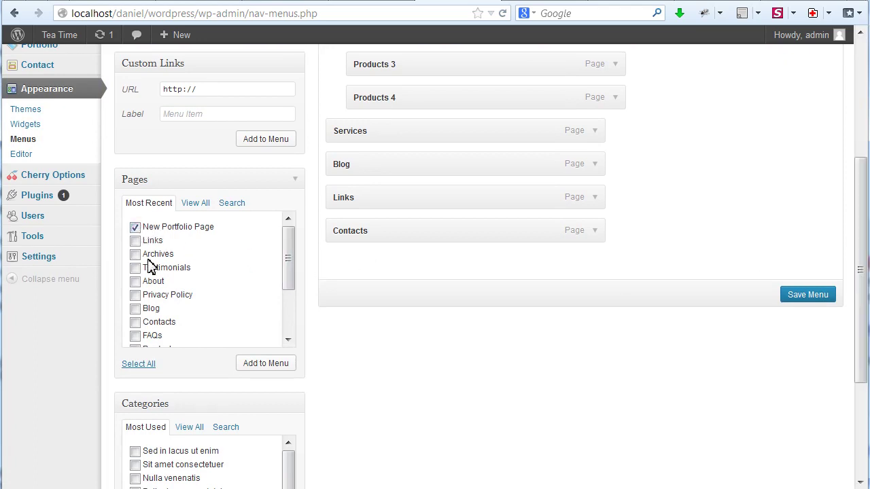
{"action": "left_click", "coordinate": [261, 366]}
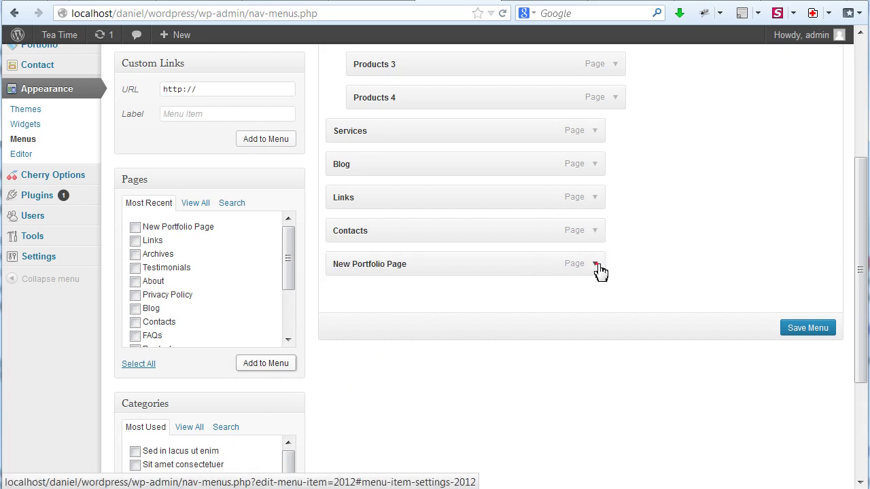
Change the new menu item's navigation label to "Portfolio Page" and save the Header Menu.
{"action": "left_click", "coordinate": [595, 266]}
{"action": "left_click_drag", "start_coordinate": [356, 304], "coordinate": [311, 303]}
{"action": "key", "text": "BackSpace"}
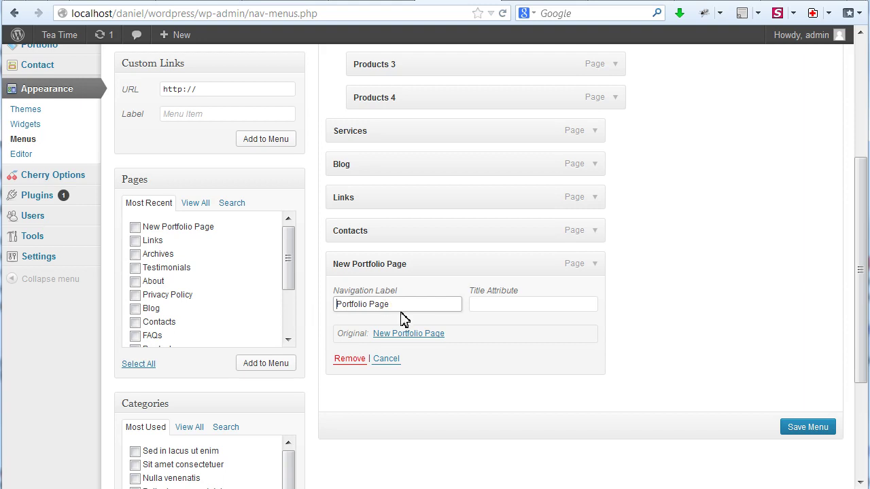
{"action": "left_click", "coordinate": [809, 433]}
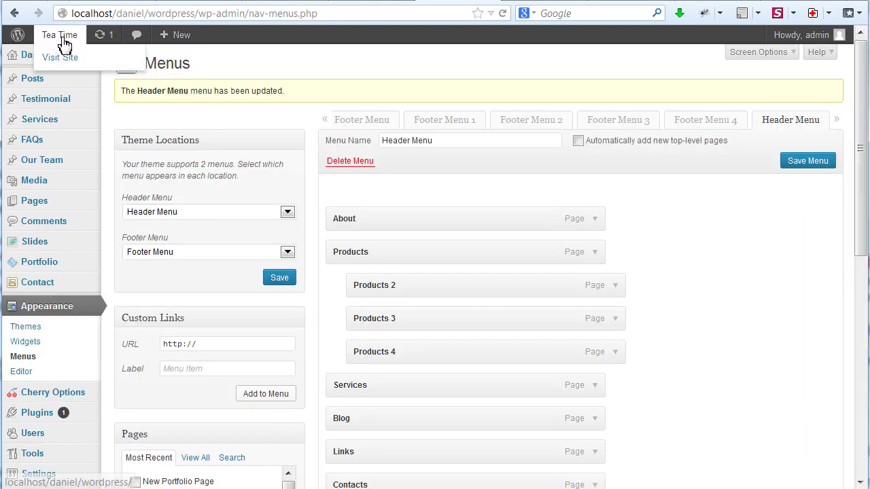
Visit the live site, open Portfolio Page, and check the lightbox image of "New portfolio item 2" before closing it.
{"action": "left_click", "coordinate": [64, 57]}
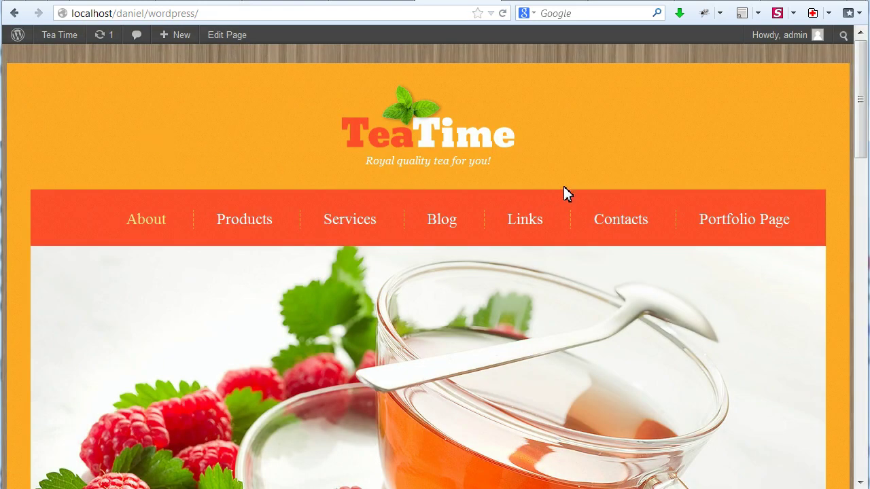
{"action": "left_click", "coordinate": [751, 219]}
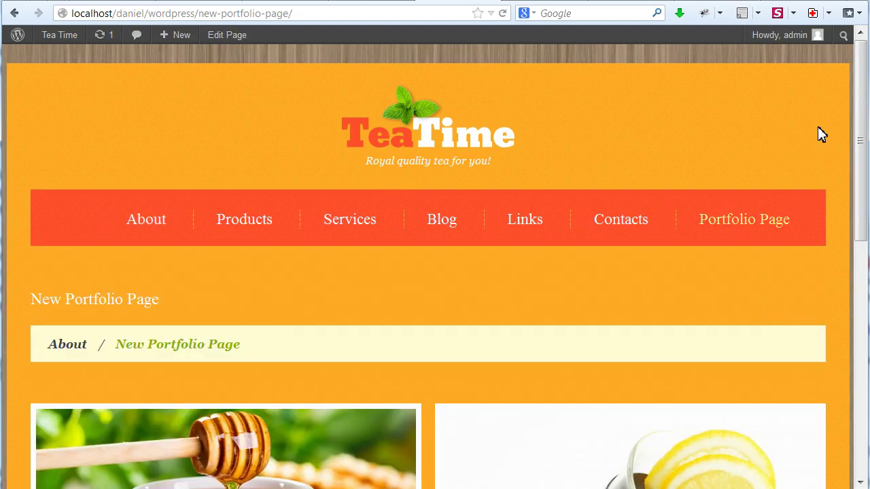
{"action": "scroll", "coordinate": [820, 132], "scroll_direction": "down", "scroll_amount": 2}
{"action": "scroll", "coordinate": [818, 132], "scroll_direction": "down", "scroll_amount": 3}
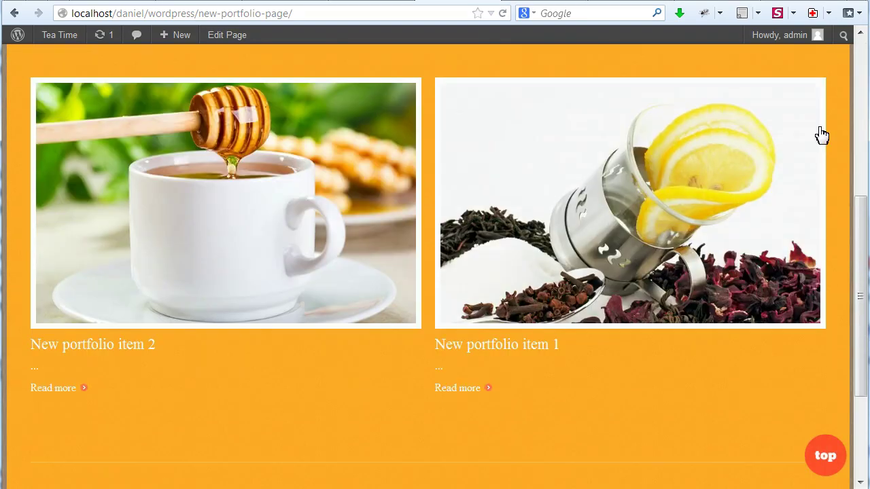
{"action": "left_click", "coordinate": [243, 197]}
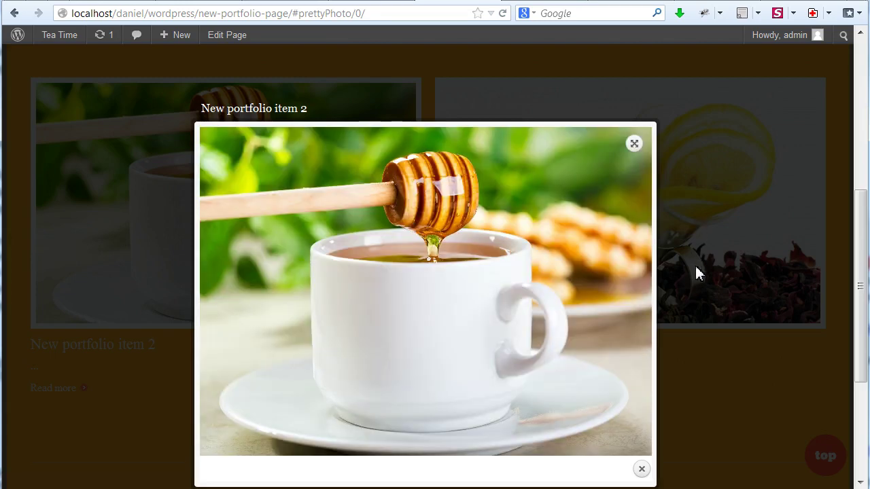
{"action": "left_click", "coordinate": [643, 470]}
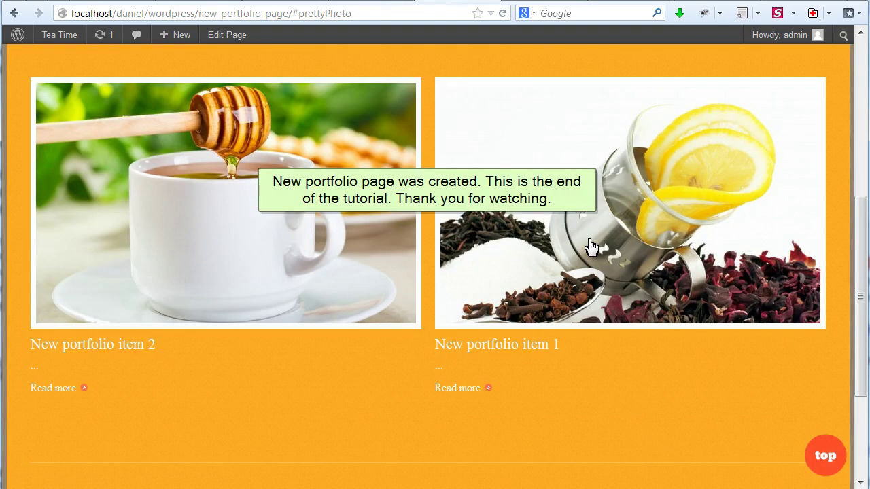